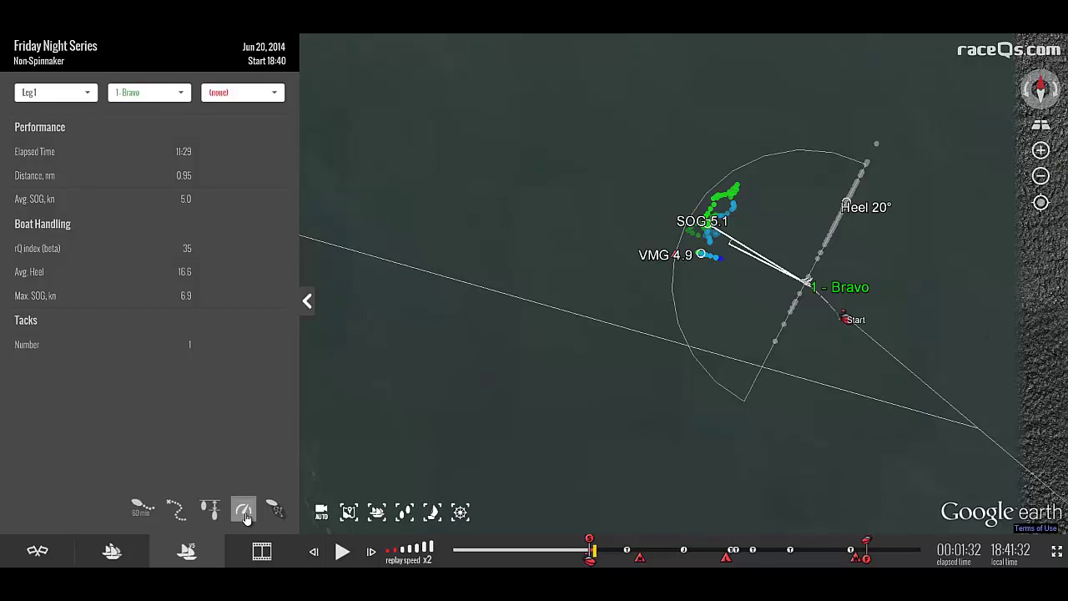
# Step: Glance at the Dashboard overlay options and the course editor, then return to performance stats
pyautogui.click(244, 511)
pyautogui.click(258, 509)
pyautogui.click(60, 546)
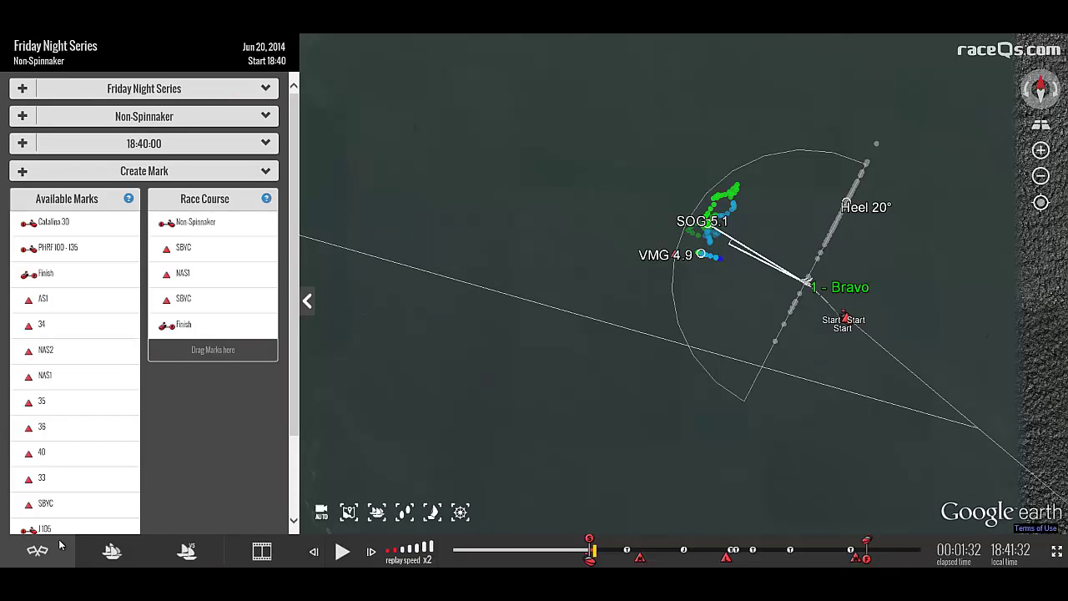
pyautogui.click(169, 548)
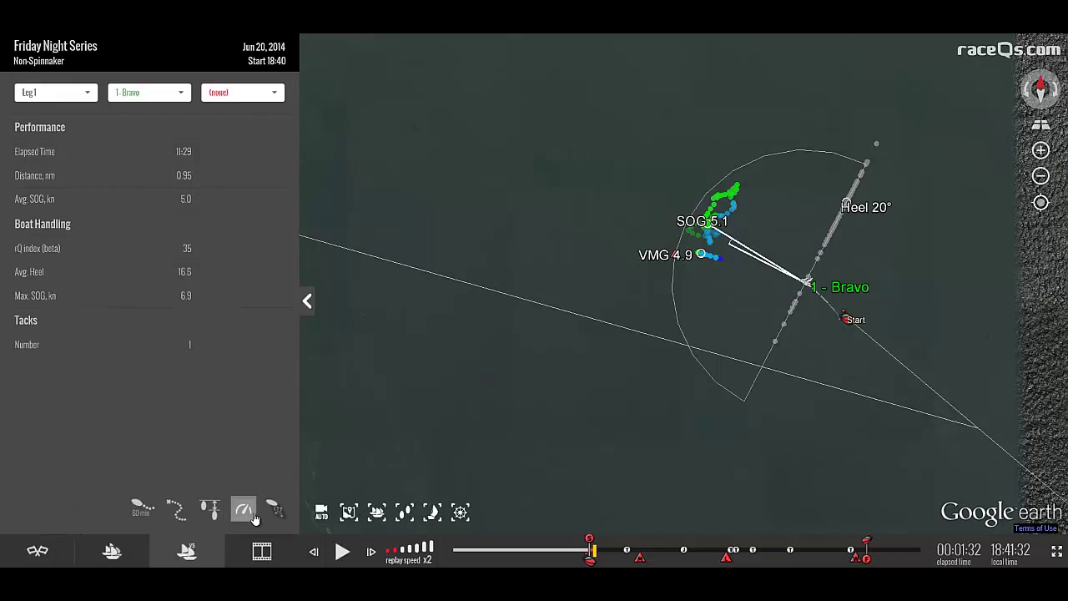
pyautogui.moveTo(255, 518)
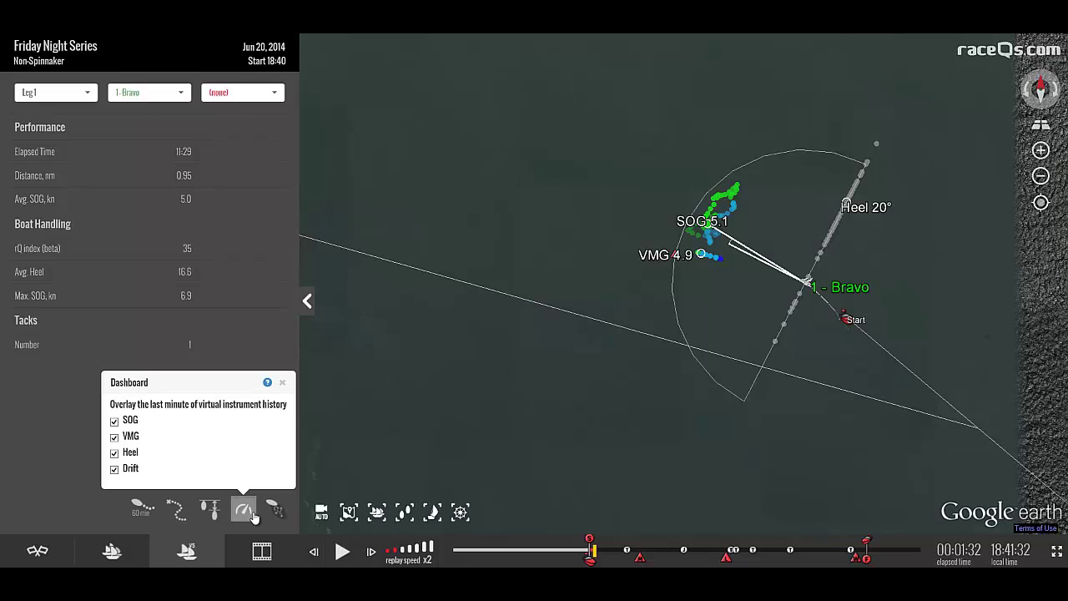
# Step: Uncheck the VMG and Heel overlays in the Dashboard options
pyautogui.click(115, 437)
pyautogui.click(114, 452)
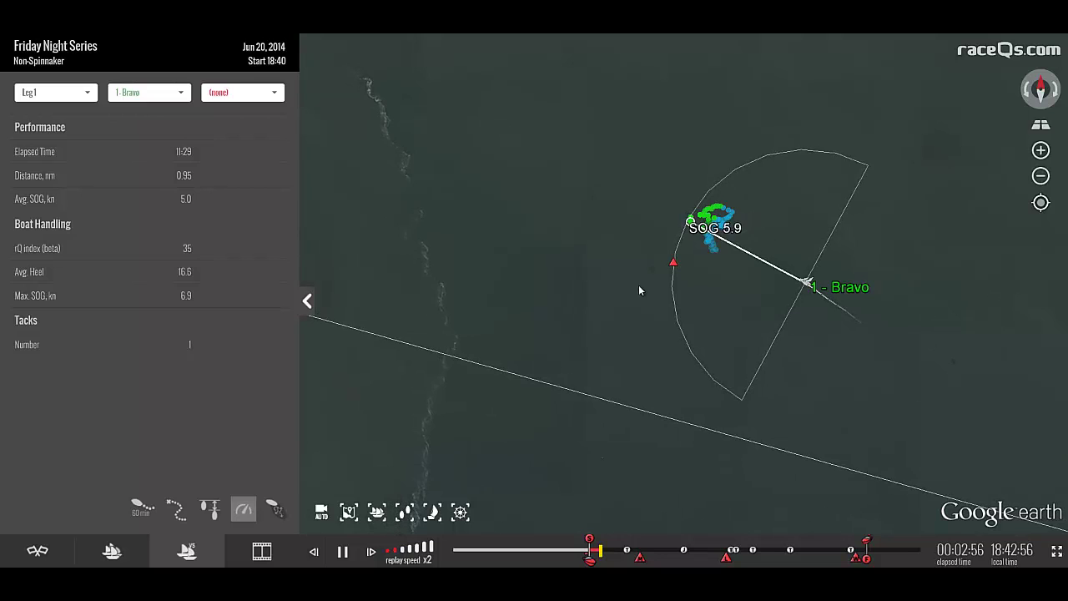
# Step: Look over the track length and colour options, then close them
pyautogui.click(140, 511)
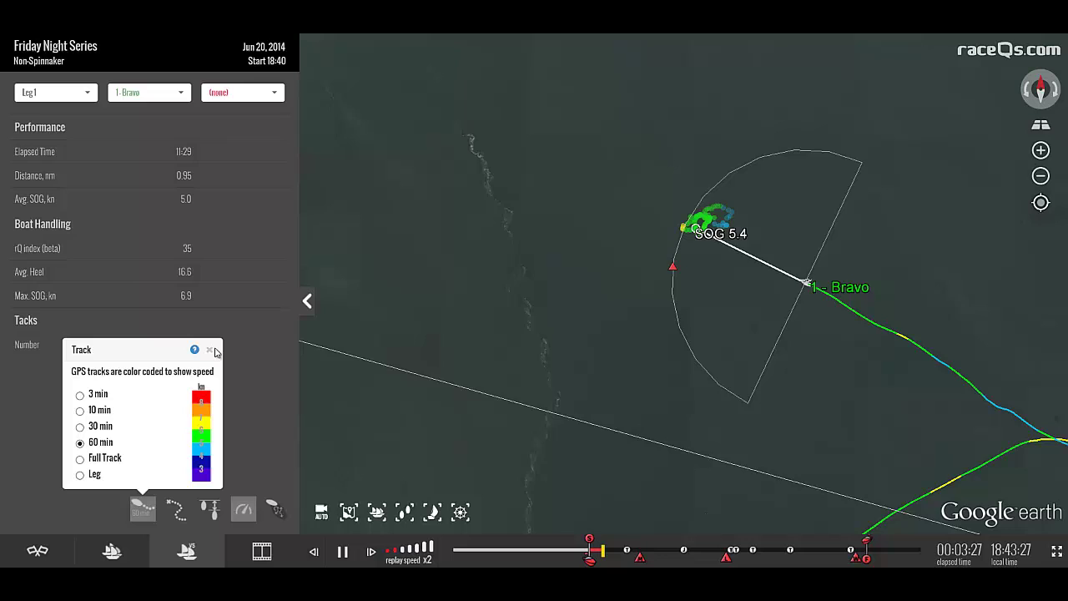
pyautogui.click(210, 351)
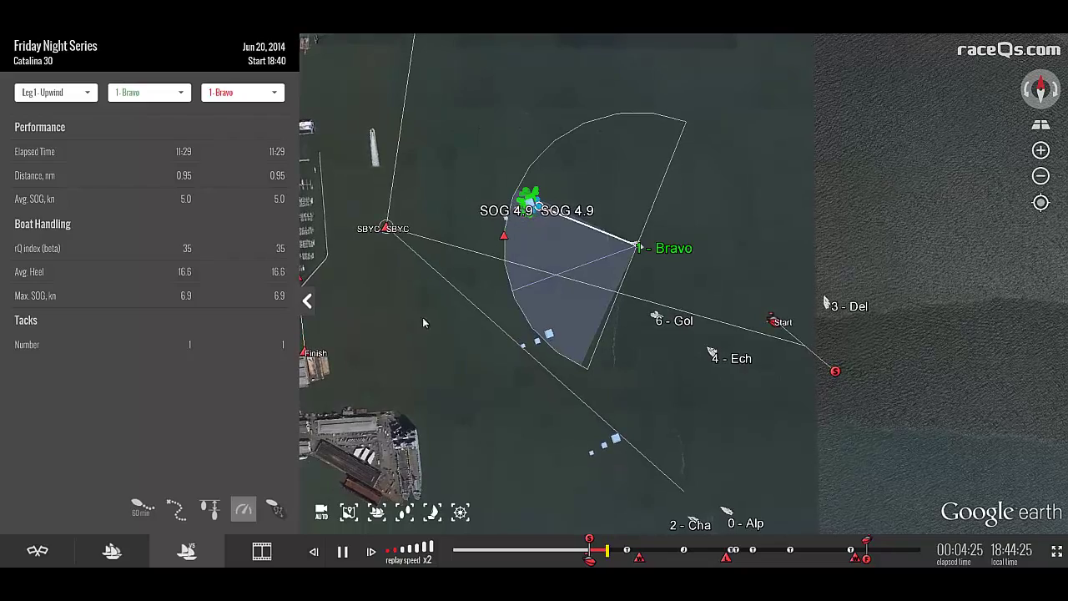
# Step: Turn off the SOG overlay in the Dashboard options and zoom in on Bravo
pyautogui.click(244, 509)
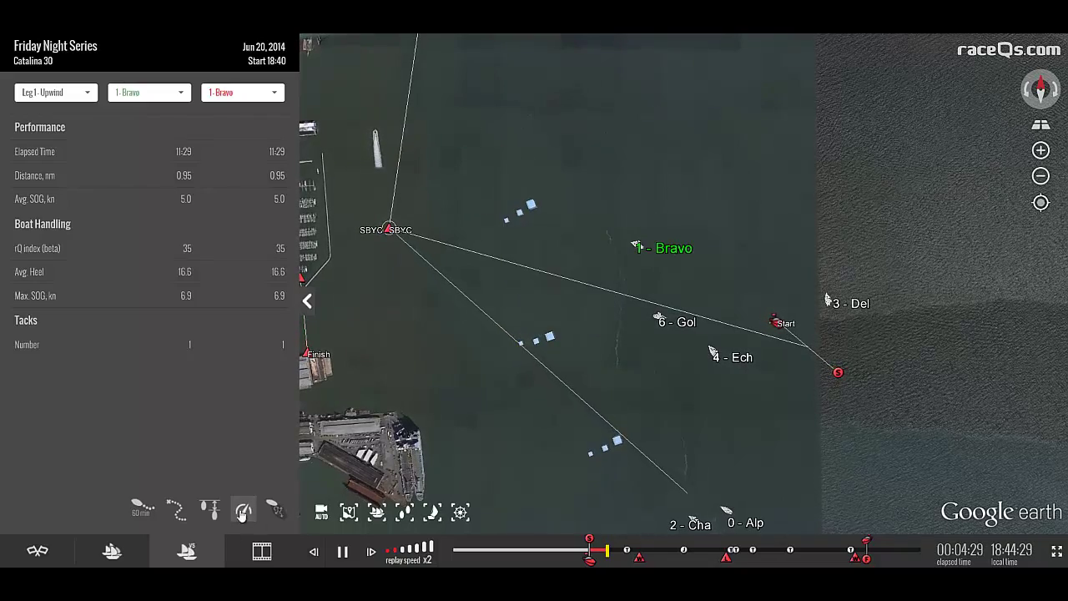
pyautogui.click(114, 422)
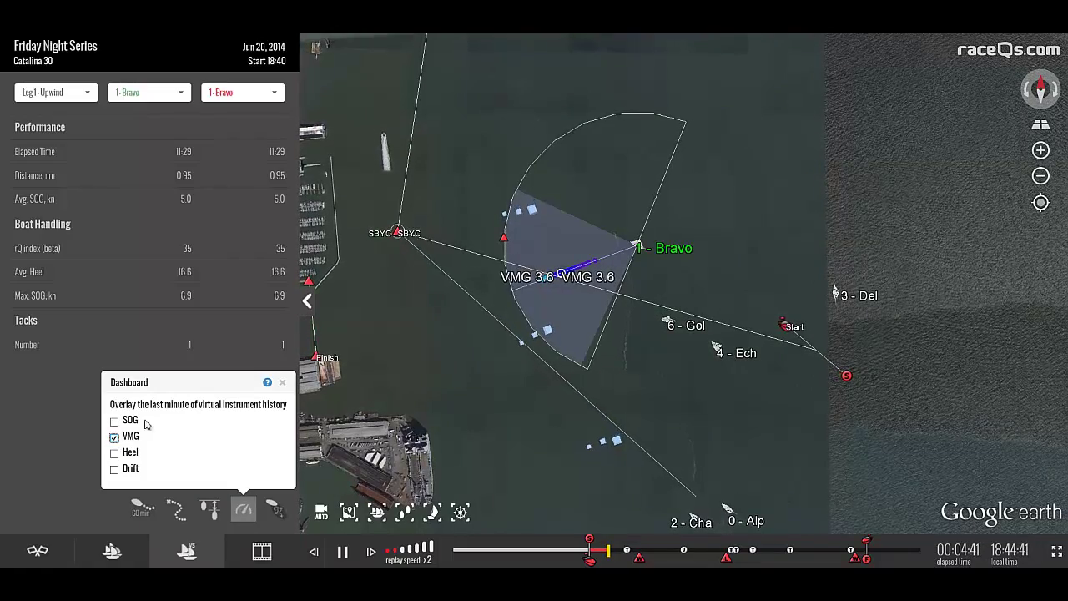
pyautogui.click(598, 267)
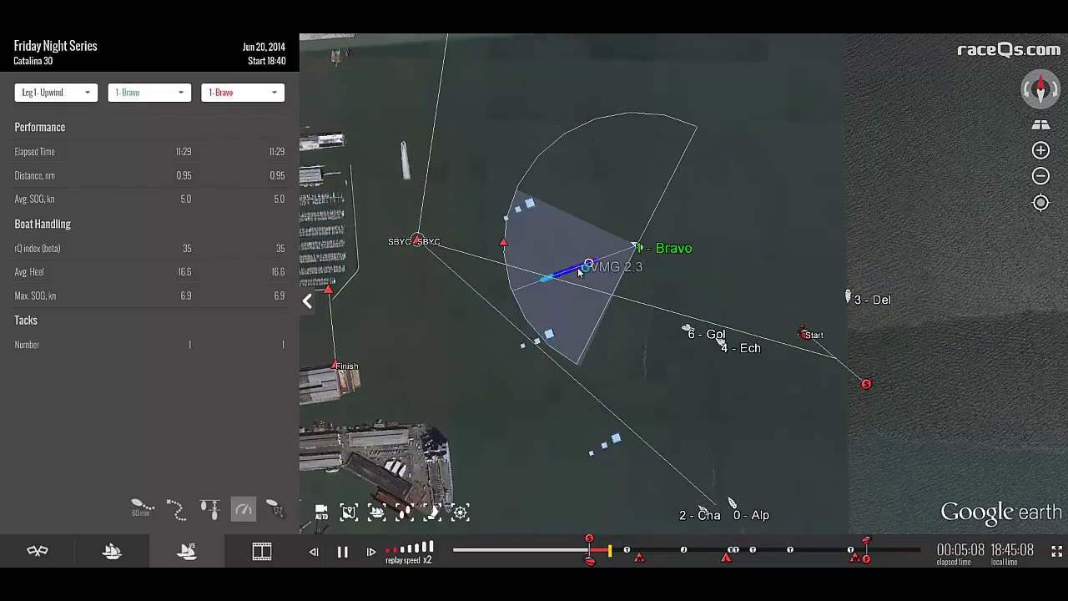
pyautogui.scroll(5, 568, 276)
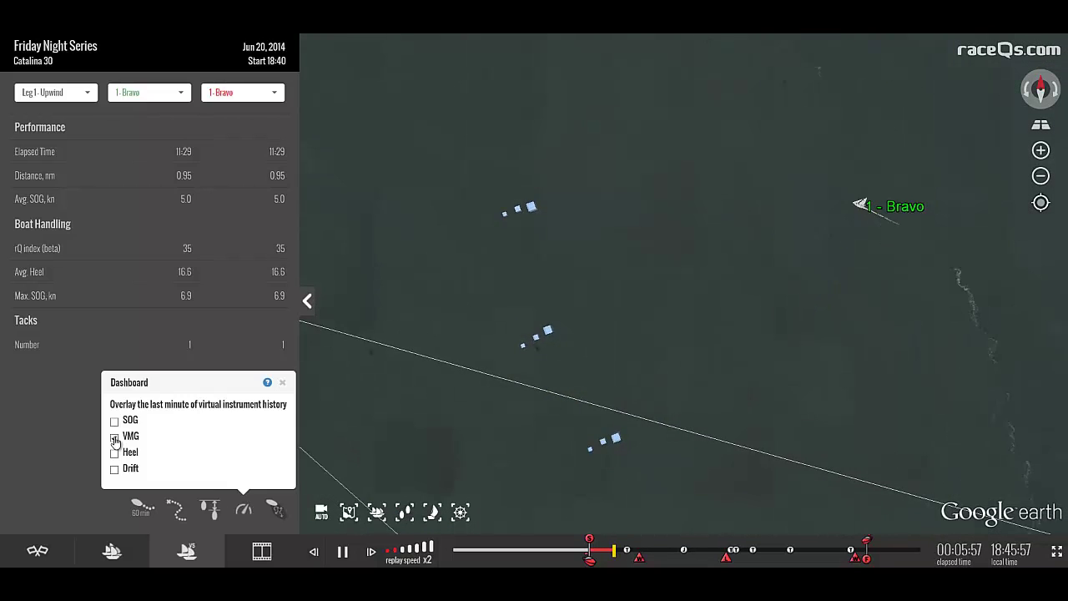
# Step: Turn off the VMG overlay on Bravo's replay
pyautogui.click(114, 439)
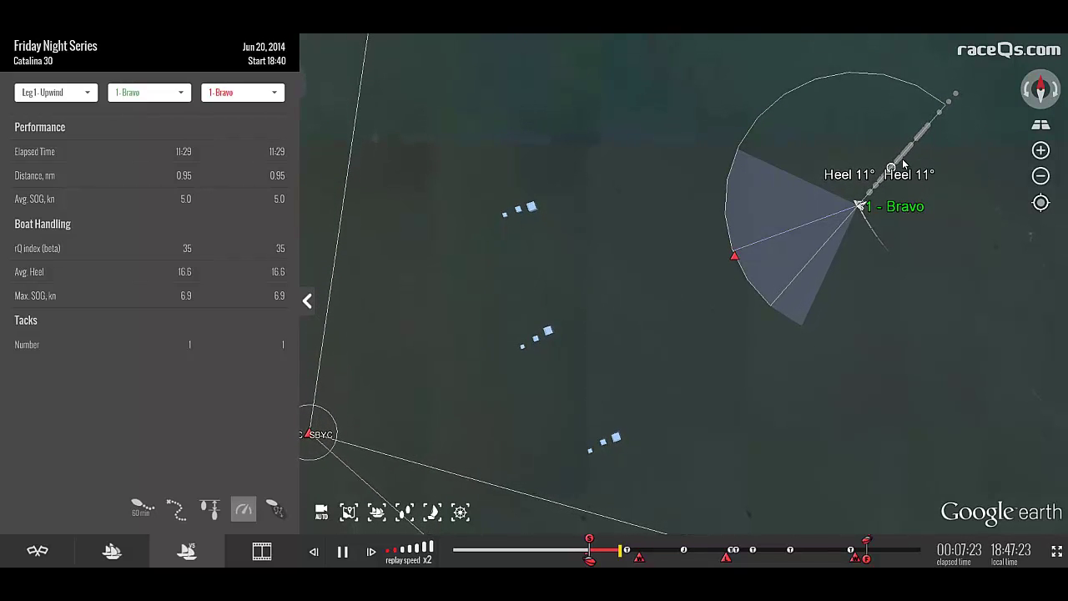
# Step: Tilt the camera into a 3-D view behind Bravo
pyautogui.click(440, 517)
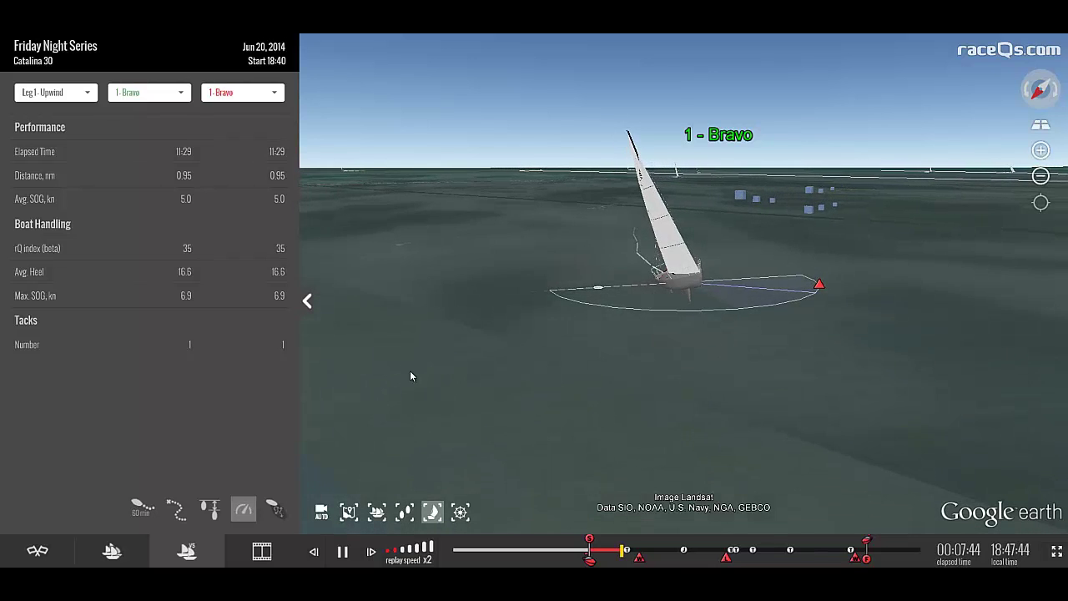
# Step: Toggle the SOG overlay on and off and turn off Heel in the Dashboard options
pyautogui.click(244, 509)
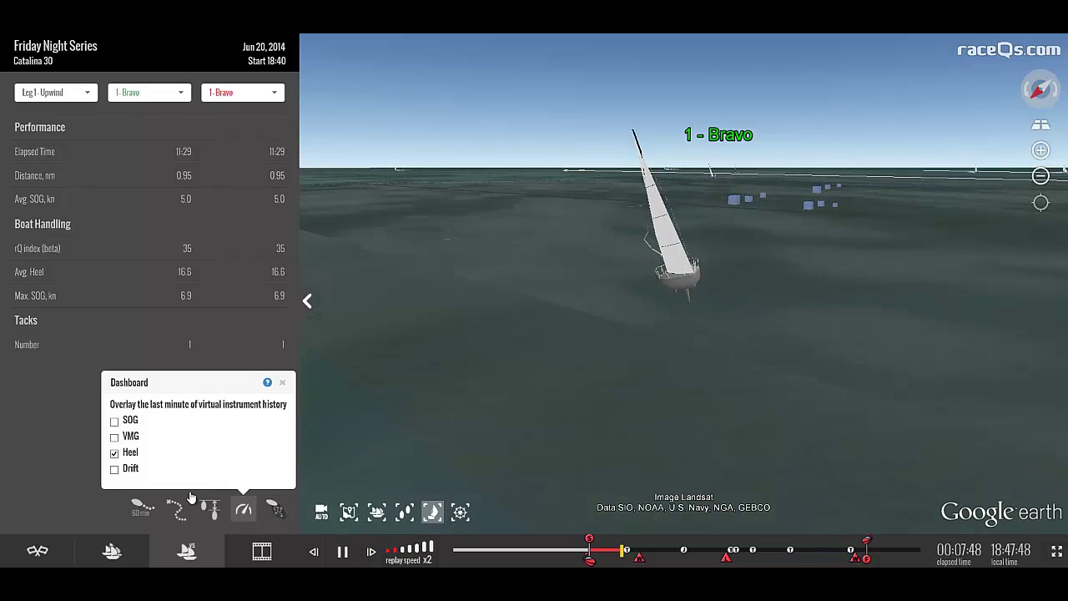
pyautogui.click(114, 421)
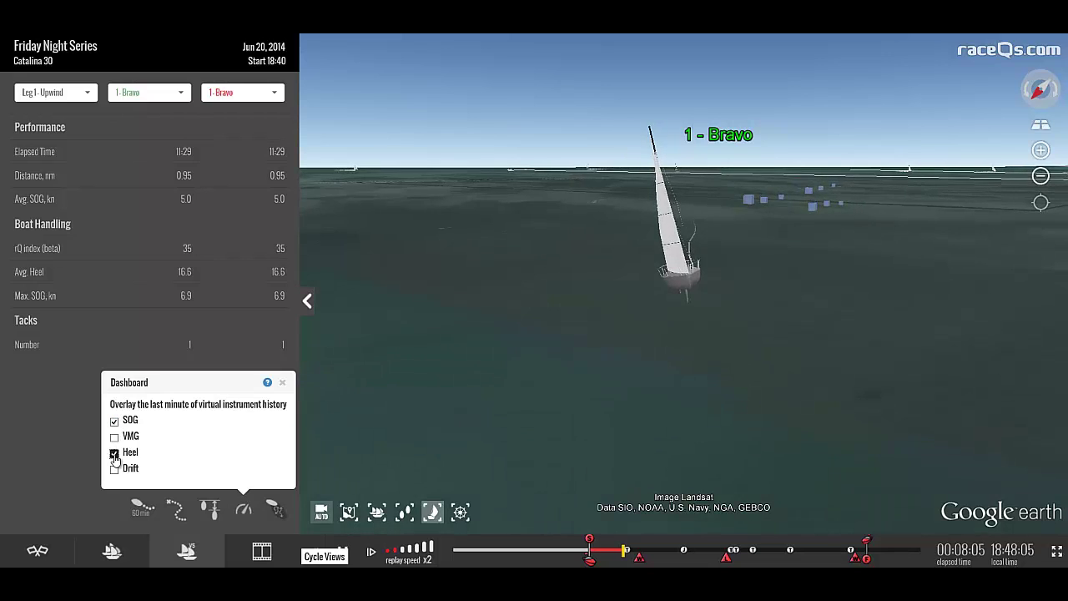
pyautogui.click(114, 454)
pyautogui.click(115, 422)
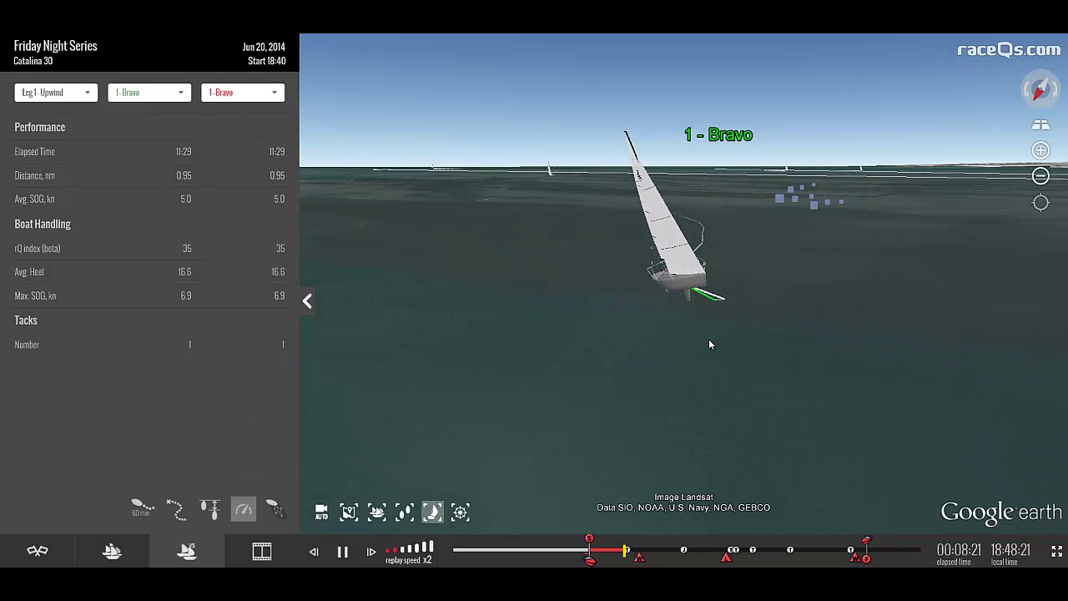
# Step: Switch to the top-down fleet overview and enable the Drift, VMG and SOG overlays
pyautogui.click(349, 512)
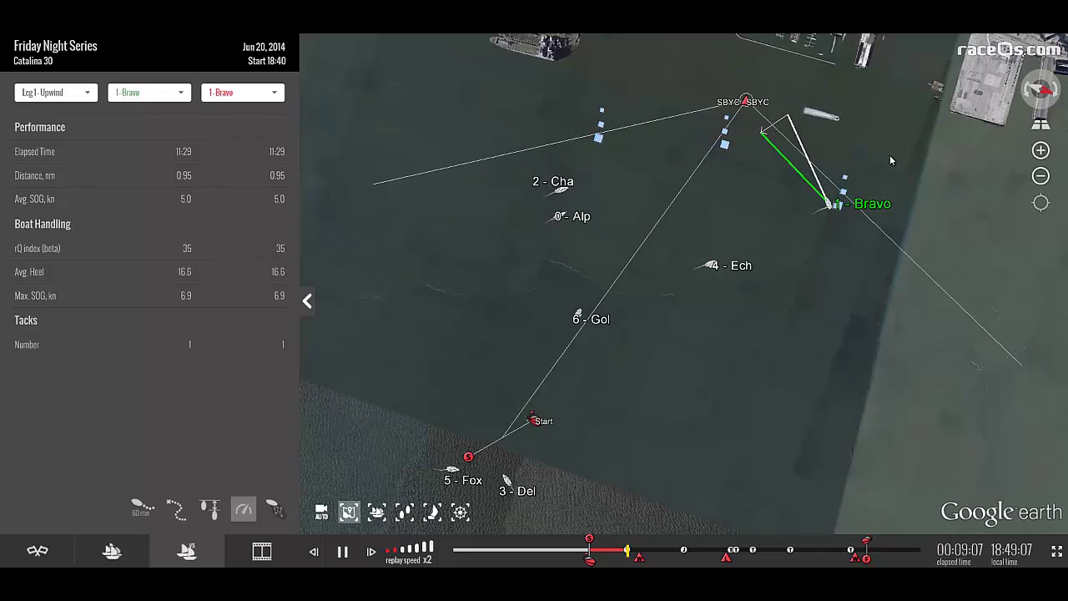
pyautogui.click(243, 509)
pyautogui.click(114, 453)
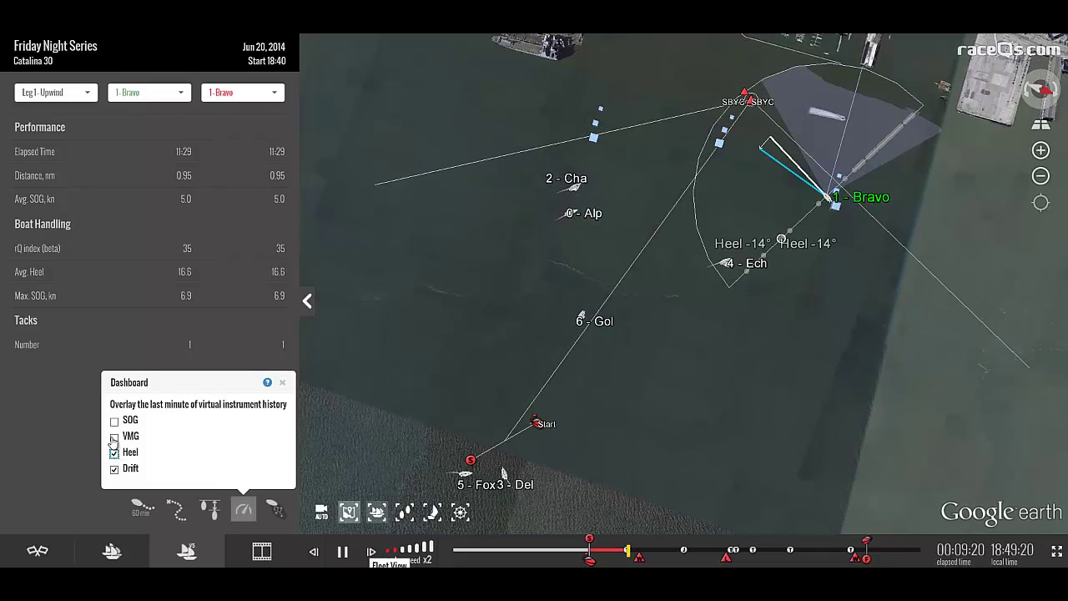
pyautogui.click(114, 436)
pyautogui.click(115, 420)
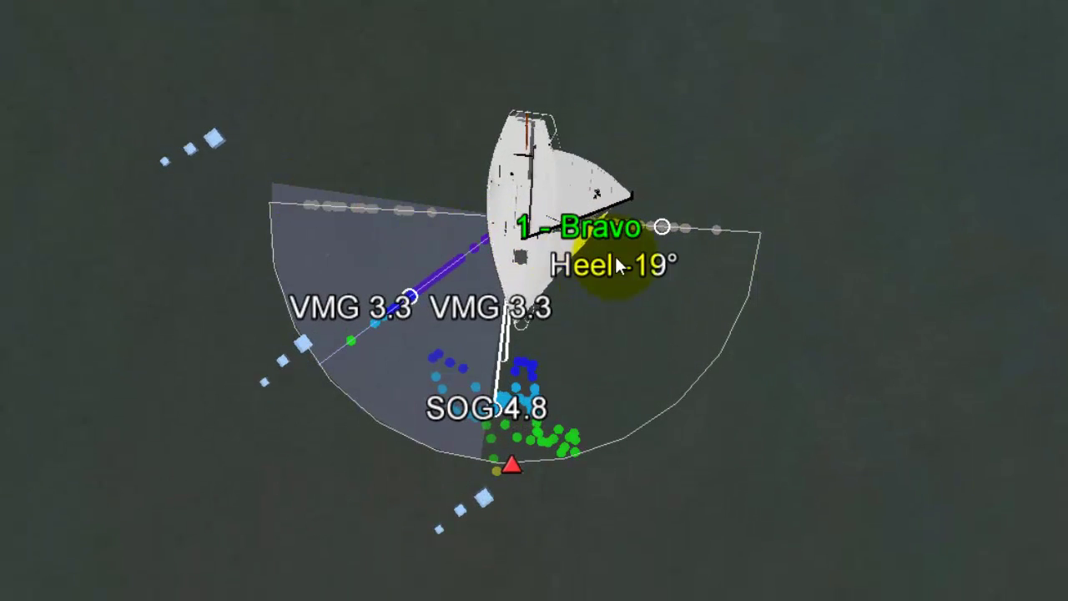
# Step: Toggle Bravo's Heel readout off and back on, then orbit the view around the boat
pyautogui.click(579, 232)
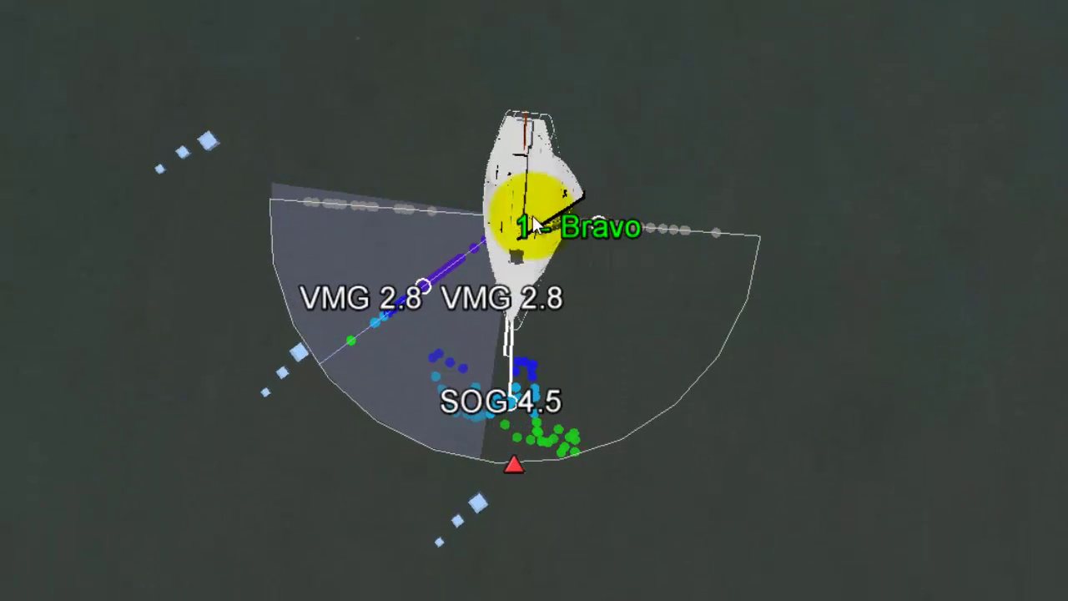
pyautogui.click(543, 225)
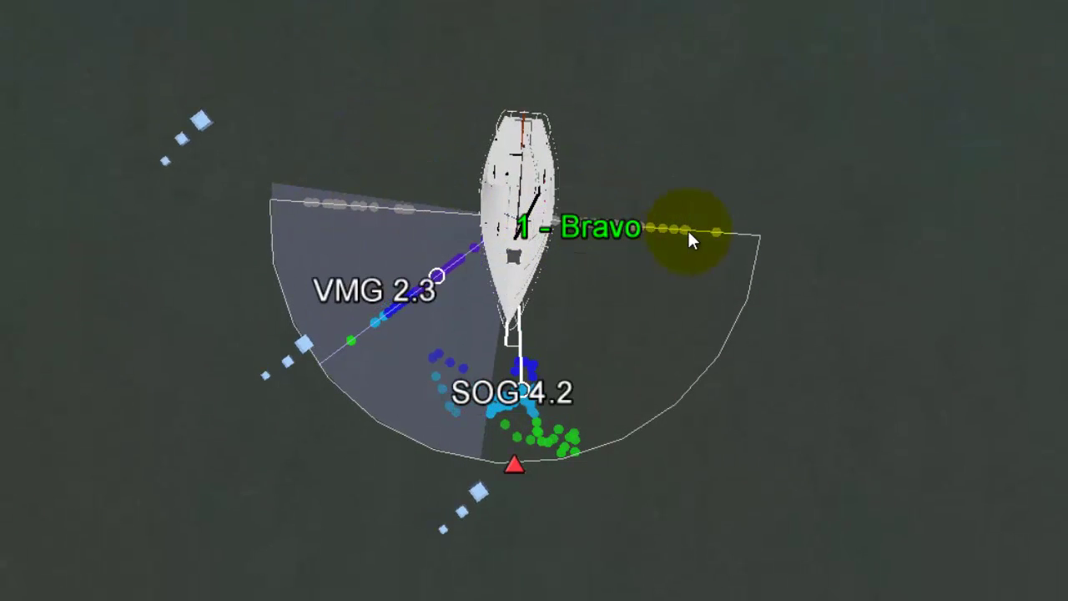
pyautogui.click(510, 250)
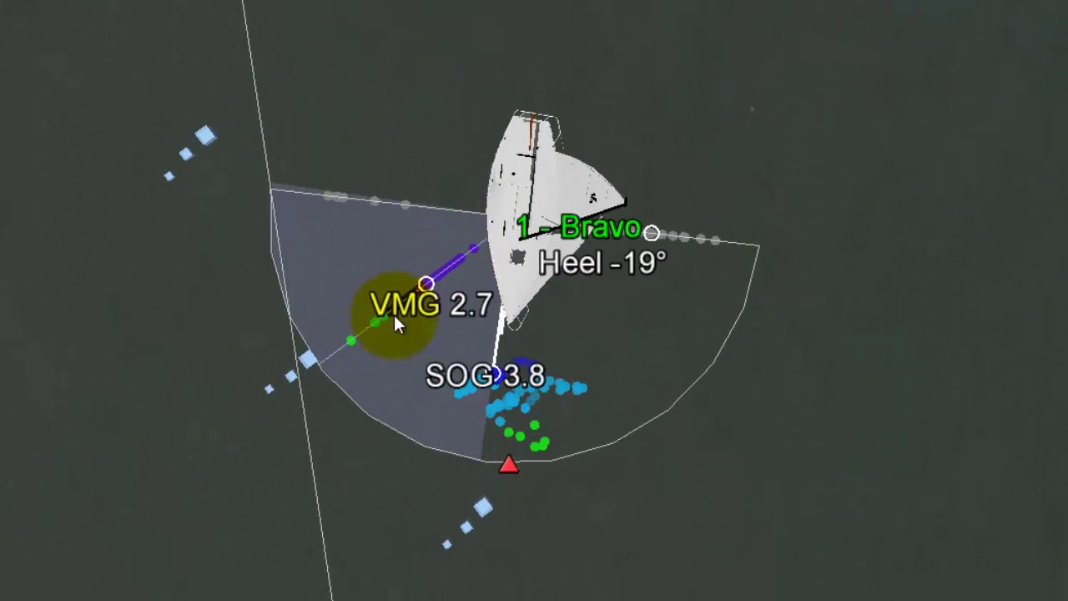
pyautogui.moveTo(394, 315)
pyautogui.mouseDown()
pyautogui.moveTo(362, 334)
pyautogui.moveTo(400, 305)
pyautogui.mouseUp()
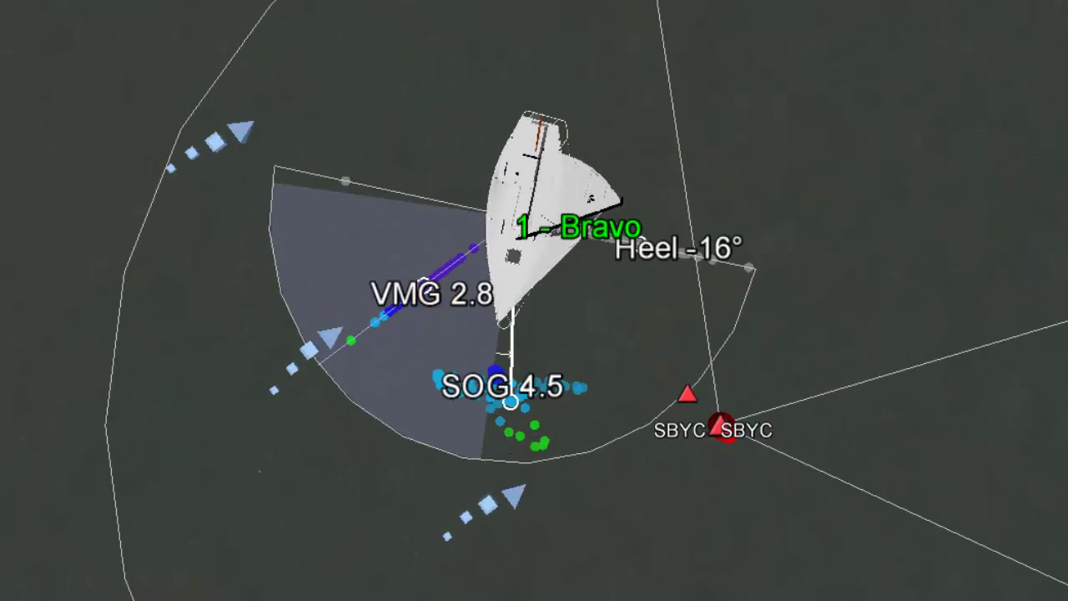
pyautogui.moveTo(484, 451); pyautogui.dragTo(639, 208)
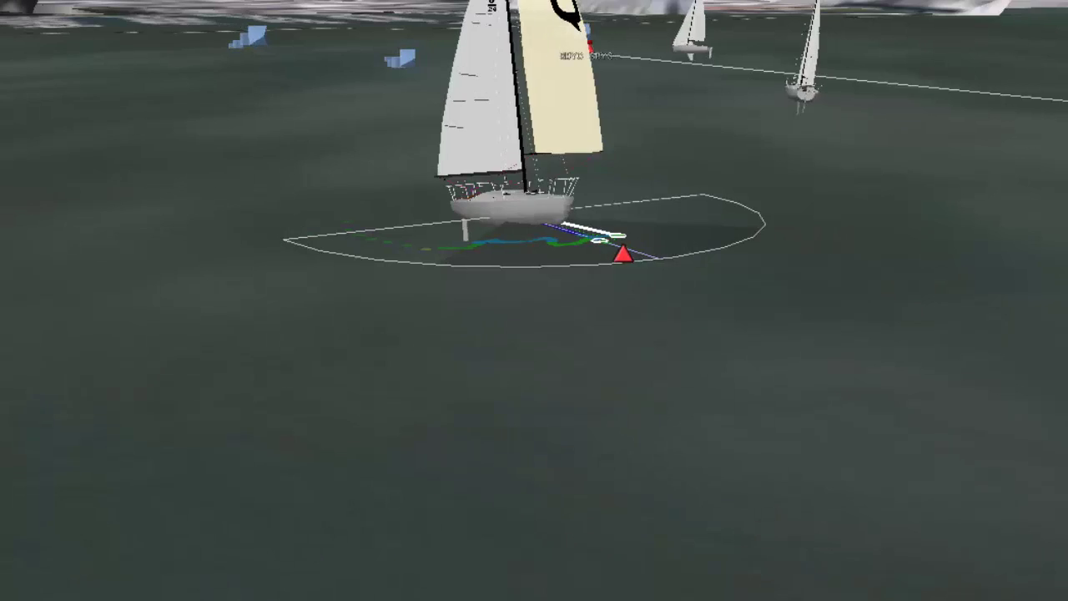
# Step: Rotate the camera around Bravo and shift the view toward its SOG vector
pyautogui.moveTo(558, 353); pyautogui.dragTo(455, 249)
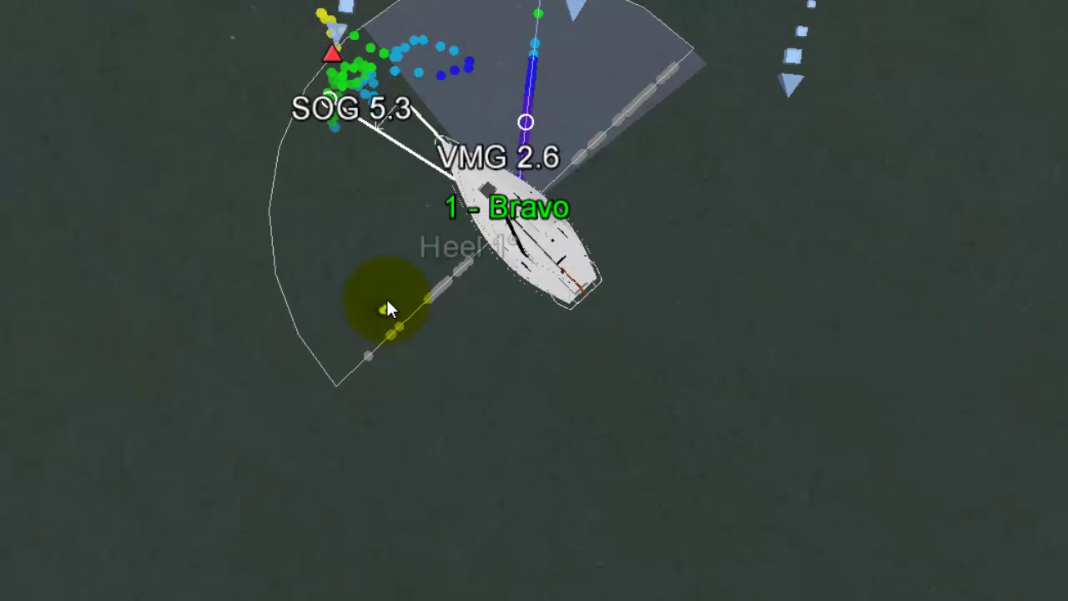
pyautogui.moveTo(386, 309); pyautogui.dragTo(444, 127)
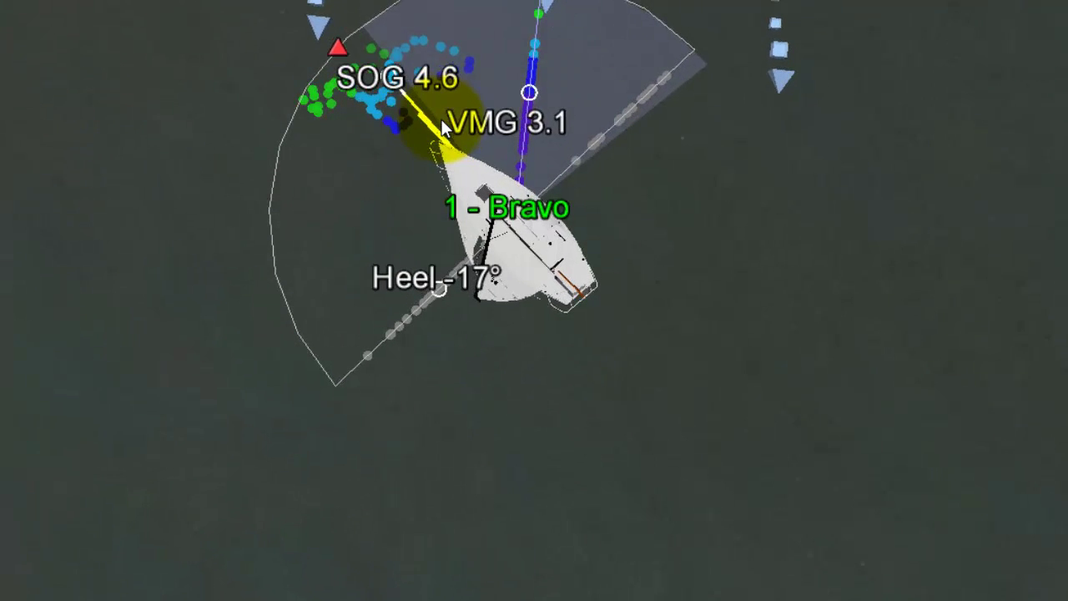